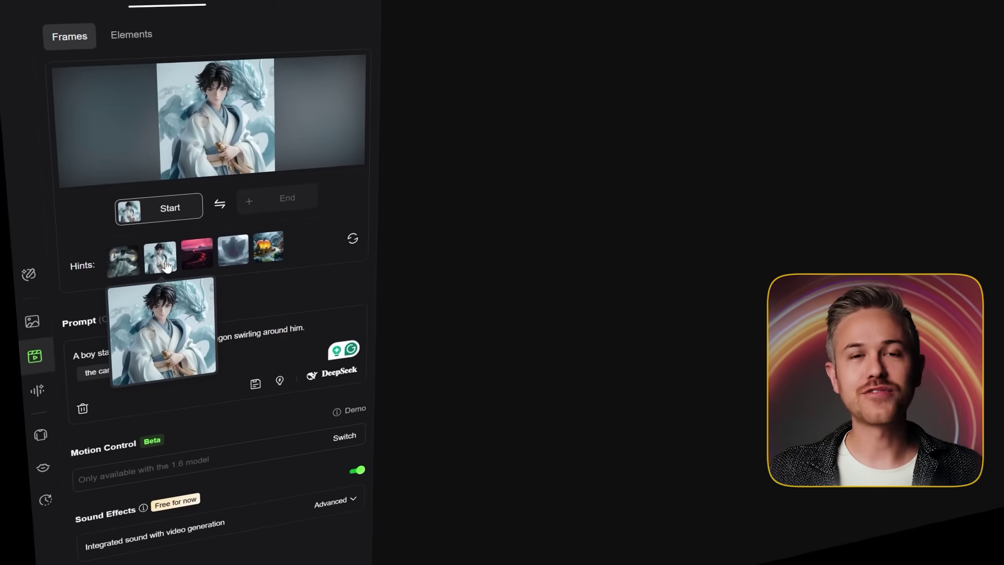
Load the lava-flowing volcano hint as the start frame, filling in its lava eruption prompt
click(196, 252)
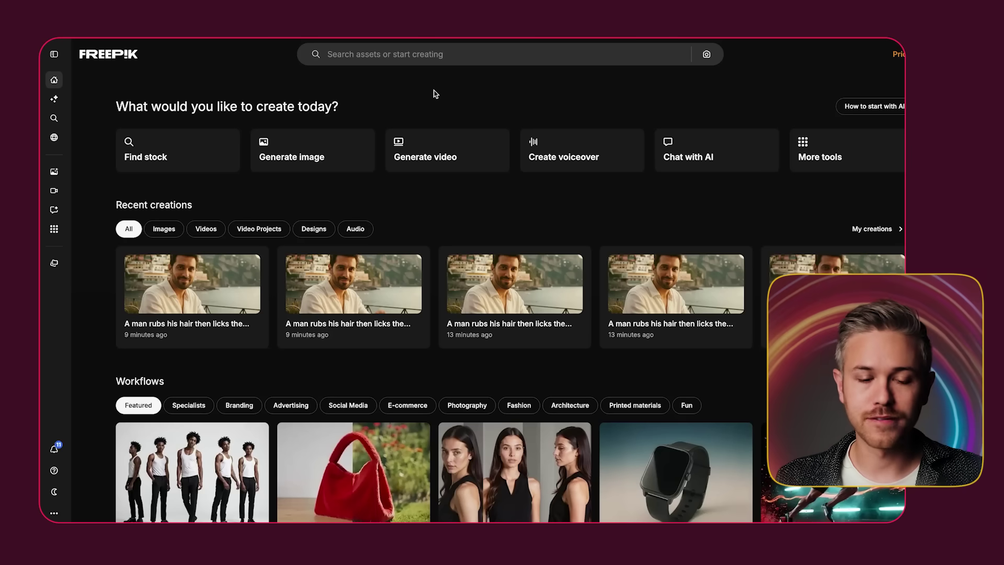
click(318, 145)
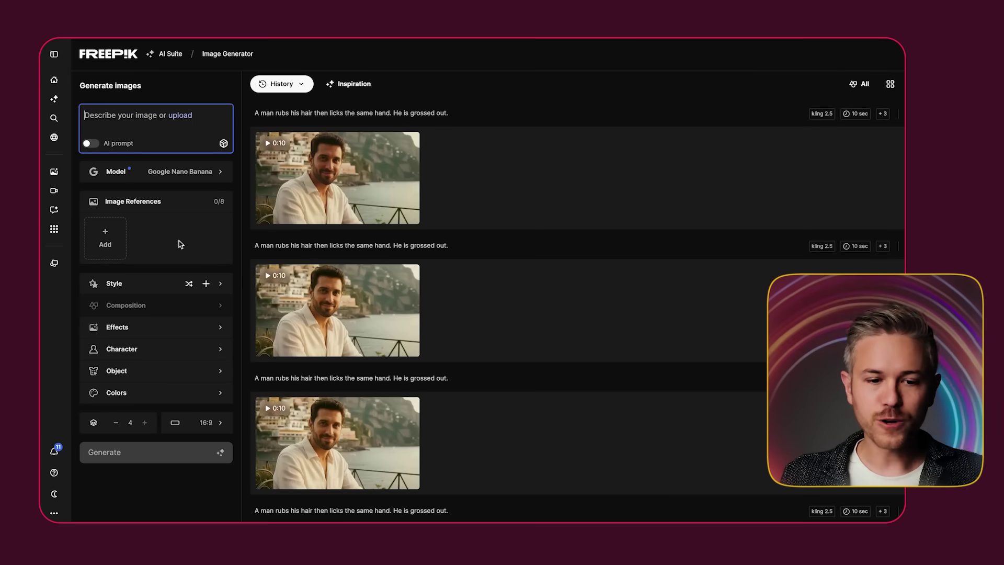
click(152, 178)
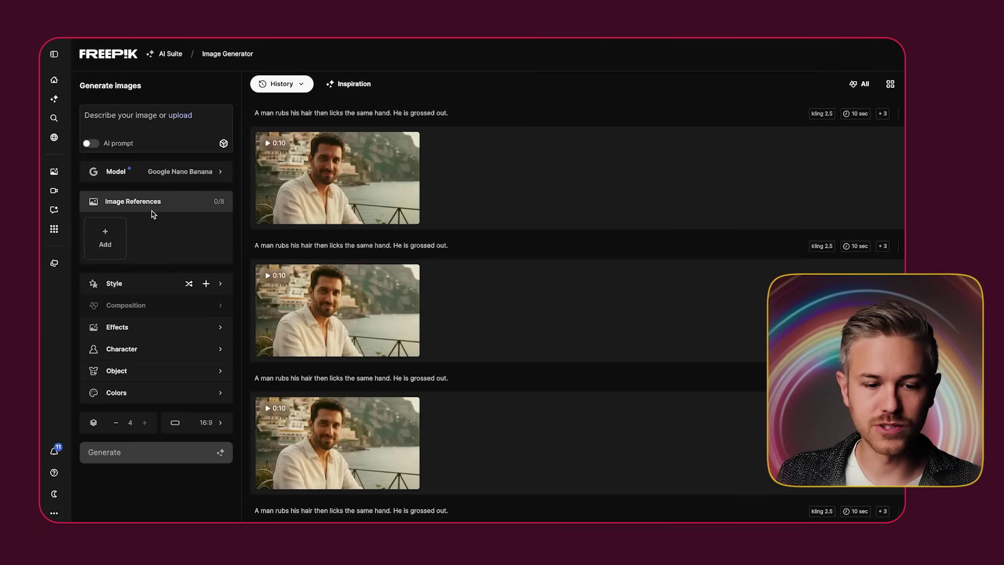
key(ctrl+v)
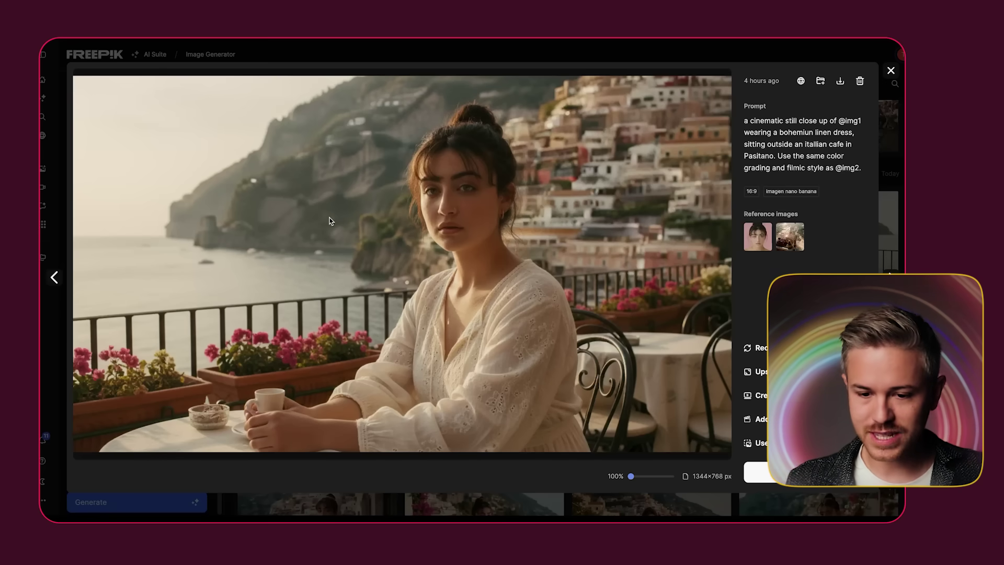
Browse the generated Positano cafe stills and show export options for the straw-hat woman image
key(Right)
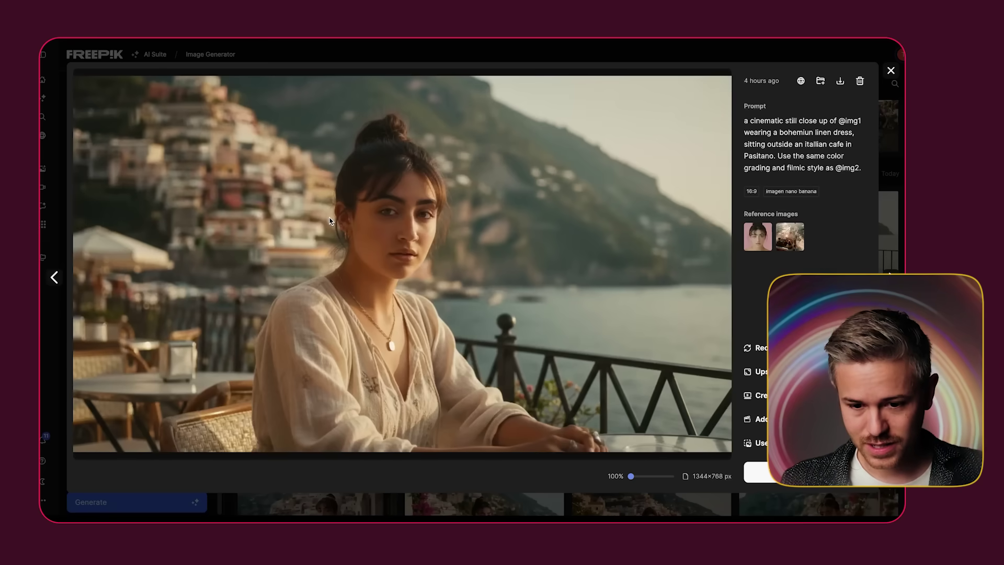
key(Right)
key(Right)
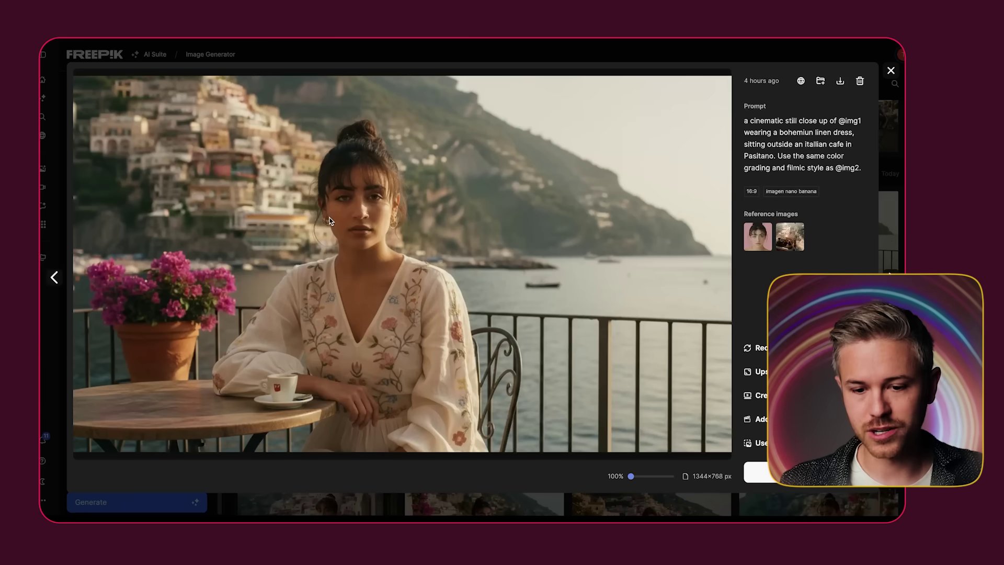
key(Right)
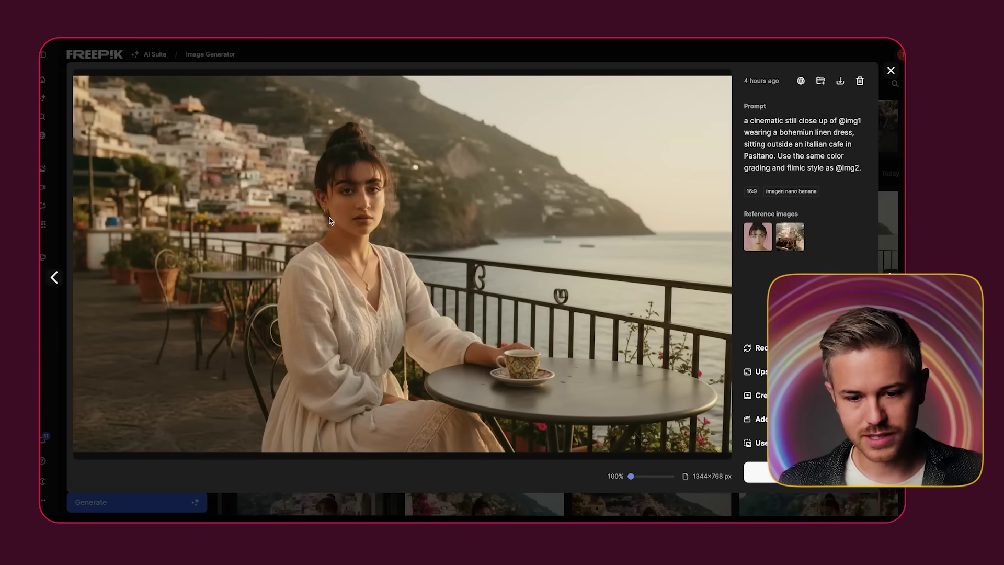
key(Right)
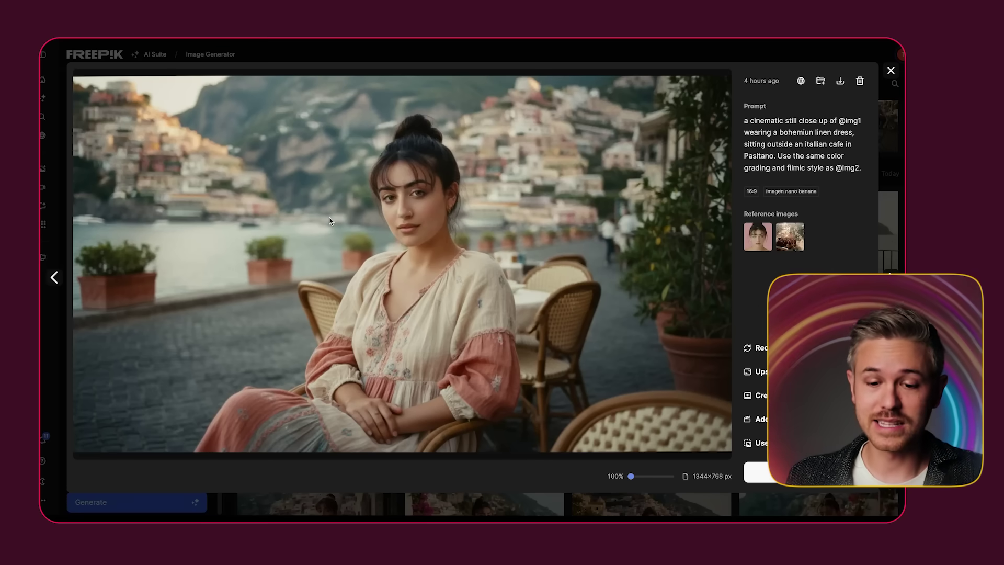
key(Right)
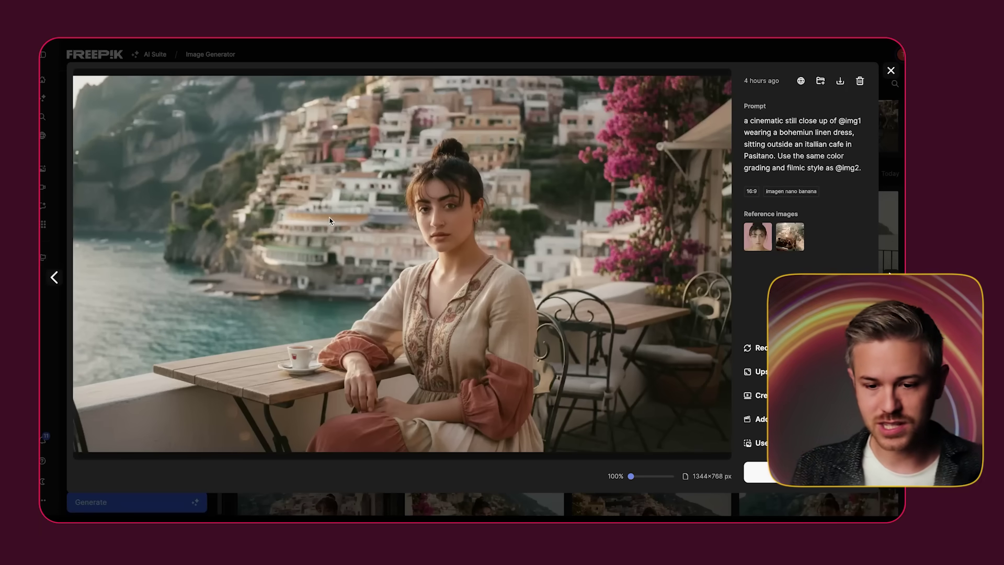
key(Right)
key(Right)
key(Right)
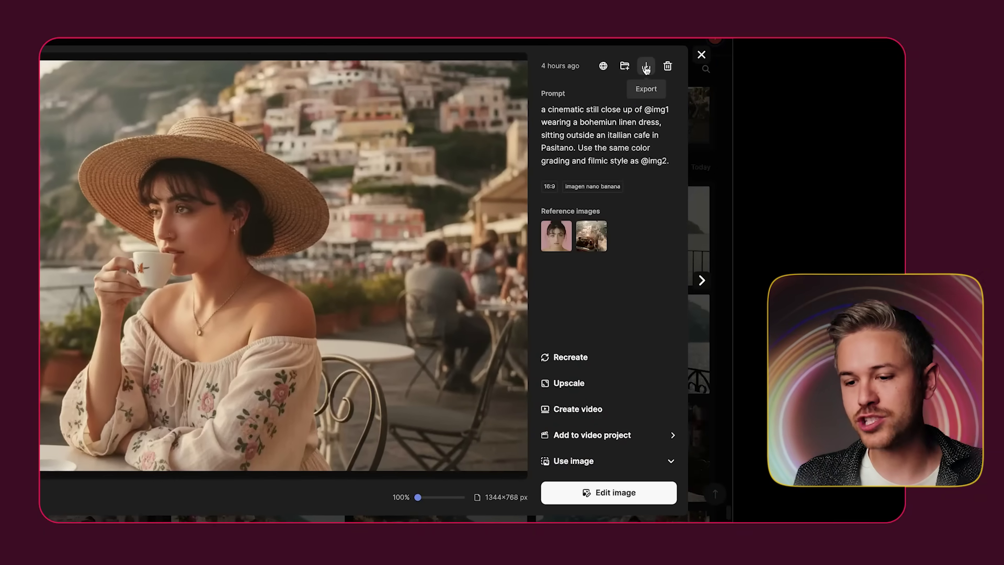
click(646, 67)
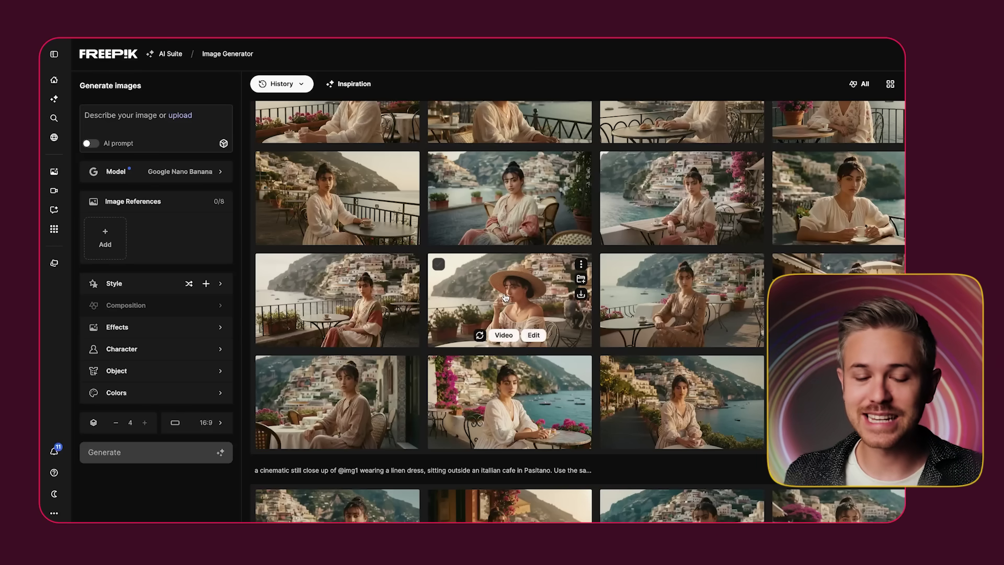
drag(505, 298, 124, 217)
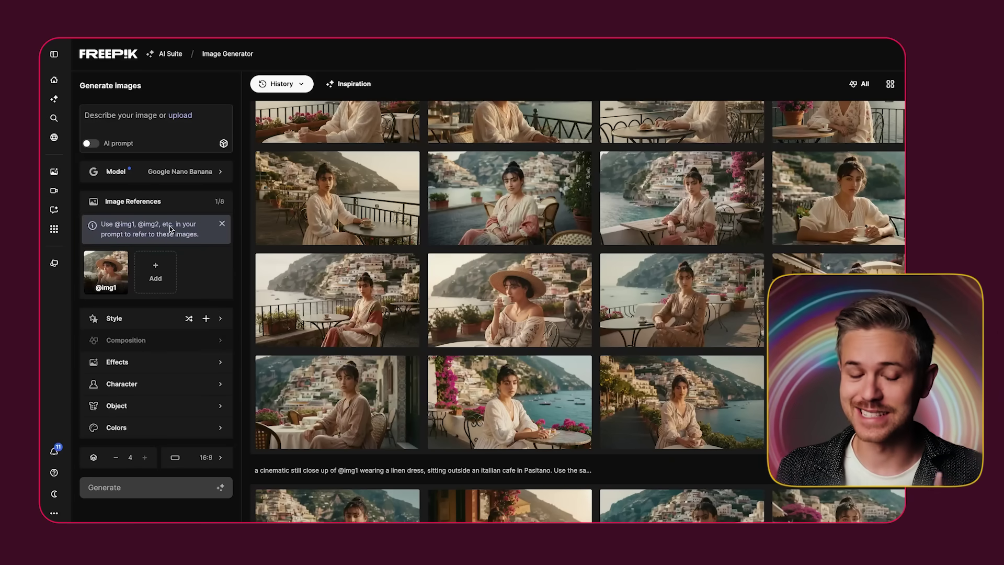
click(128, 114)
text(Show the reverse shot from the woman's perspective of a guy drinking a coffee. Use the same color grading as @img1. The guy should have the reverse angle of Positano, with the homes and cliff on the left side of the frame as it is the reverse shot.)
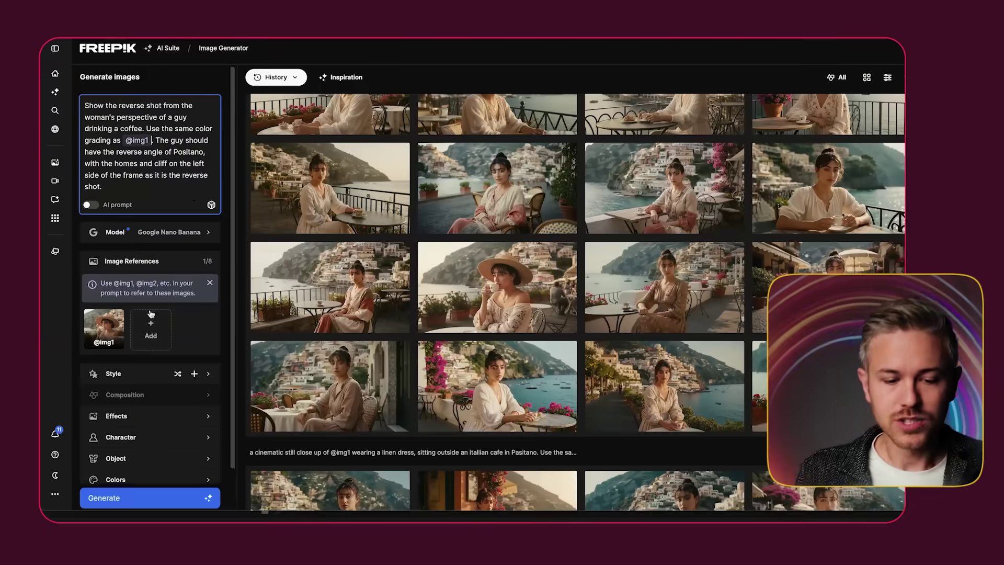
scroll(137, 470, down, 1)
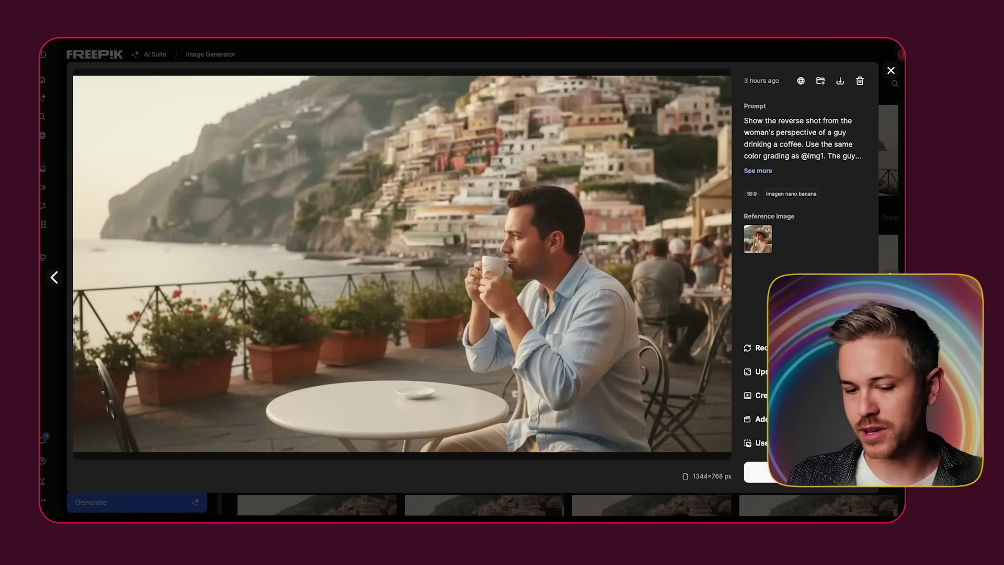
Step through the generated reverse shots and return to the man in the white shirt
key(Right)
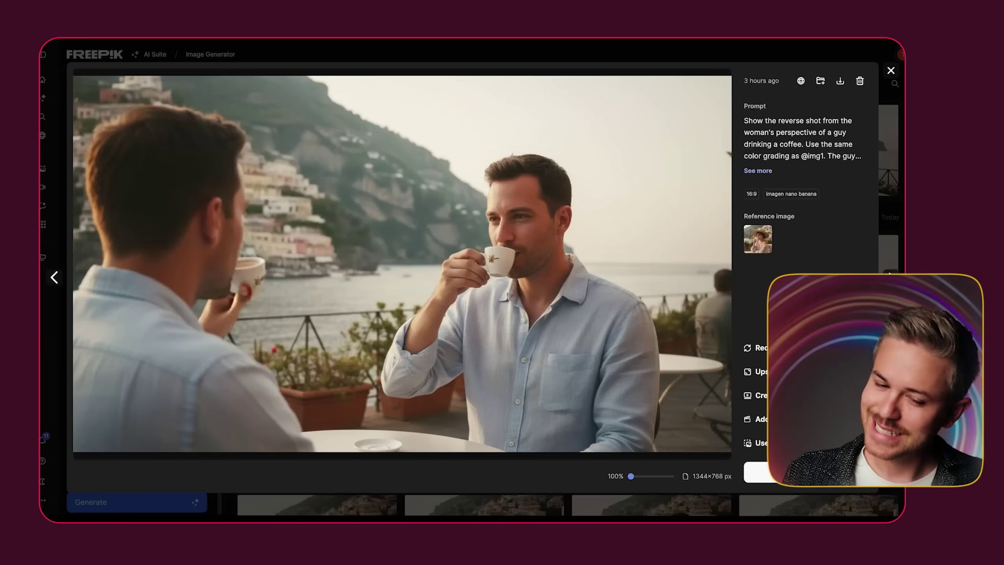
key(Right)
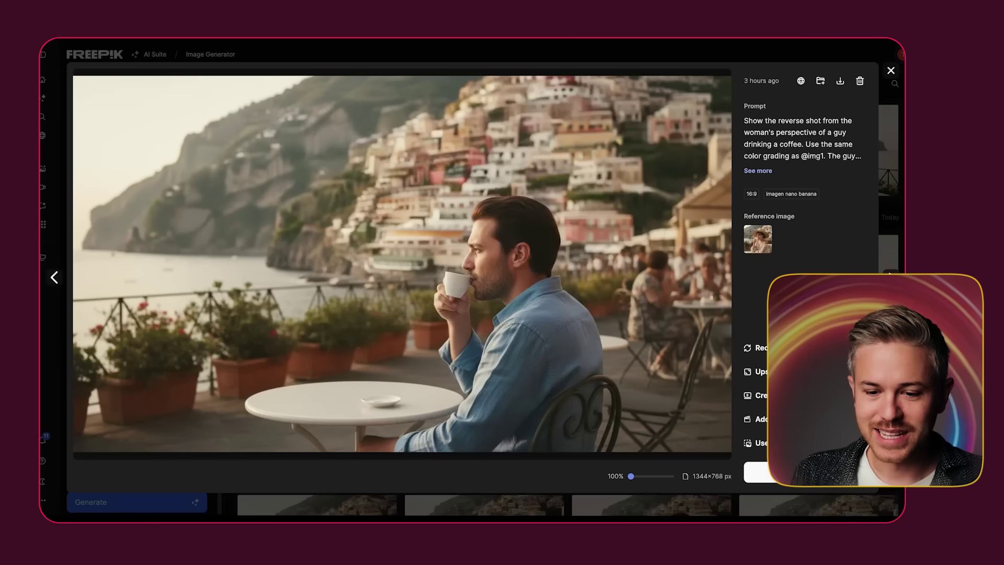
click(55, 278)
click(54, 279)
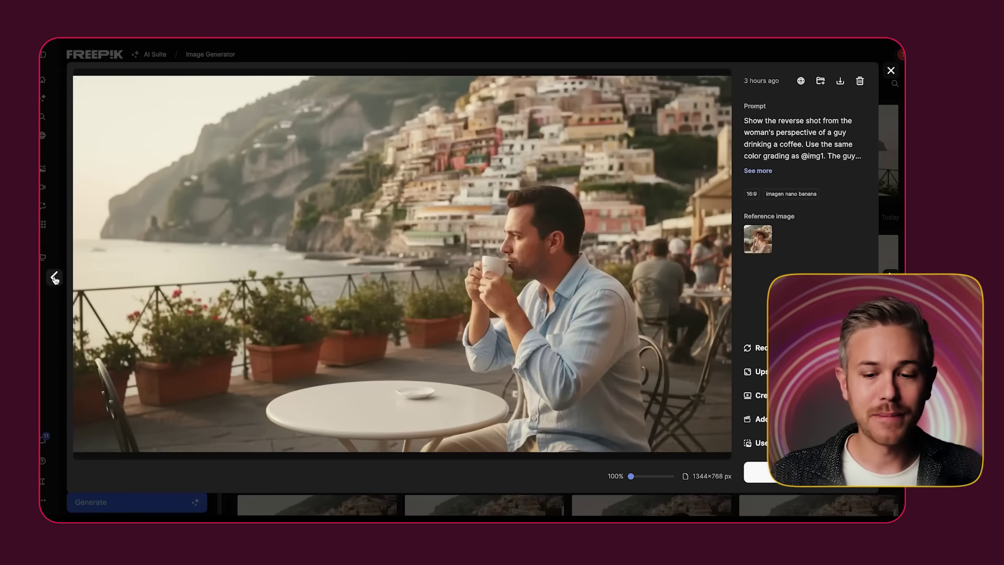
click(55, 278)
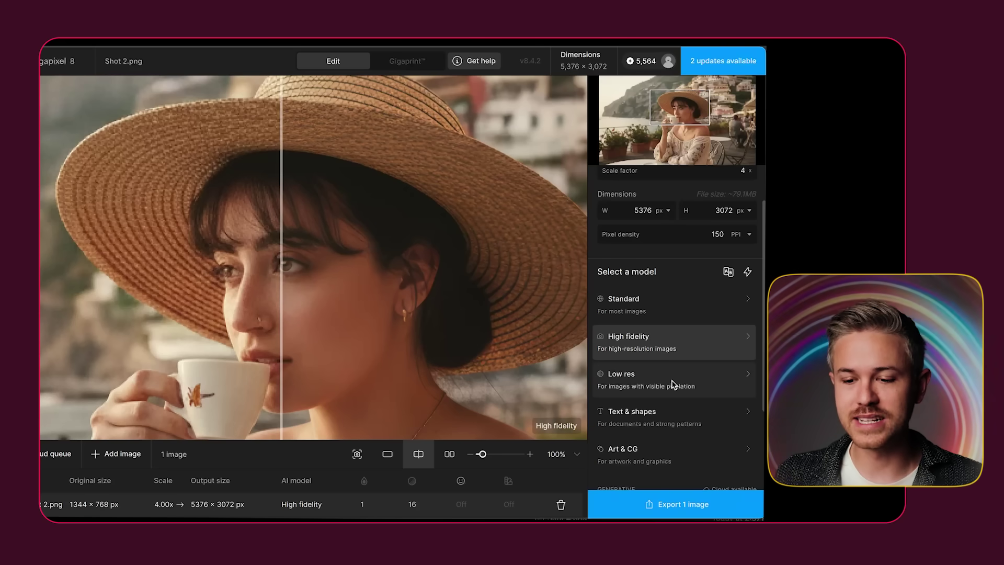
Lower High fidelity Denoise from 16 to 1 and Fix compression from 80 to 1, keeping 4x
click(709, 351)
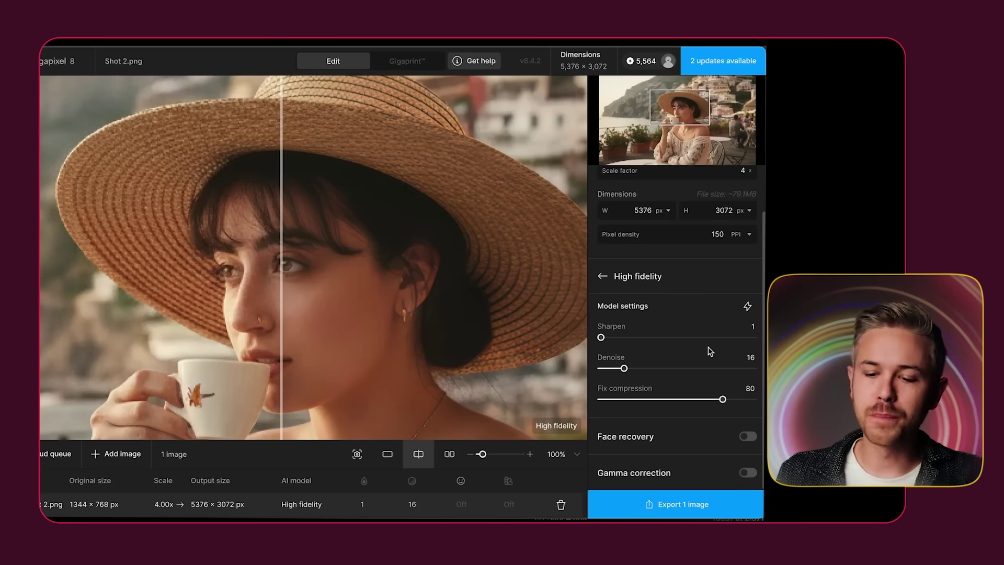
drag(624, 369, 601, 368)
drag(723, 399, 599, 401)
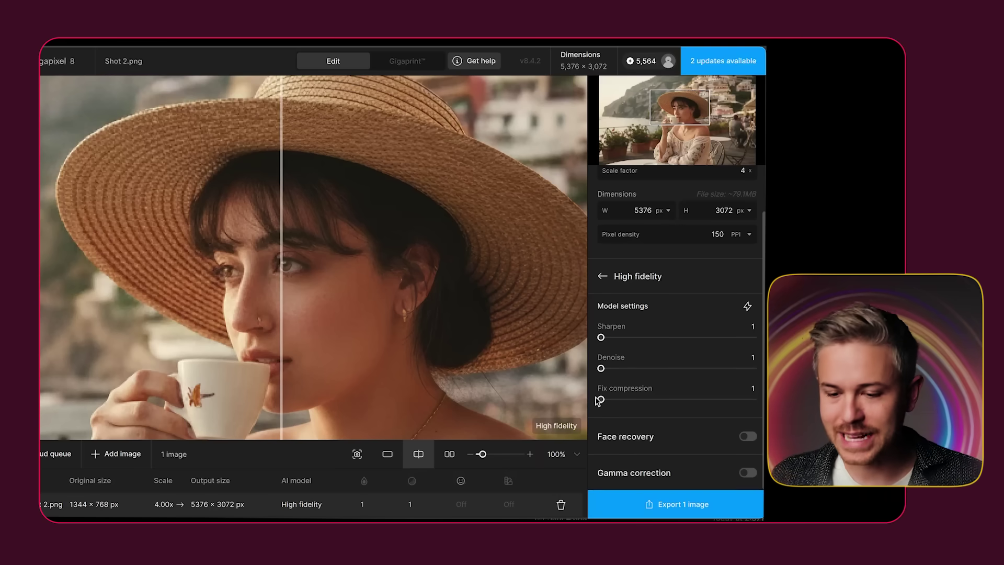
scroll(643, 345, up, 2)
click(643, 333)
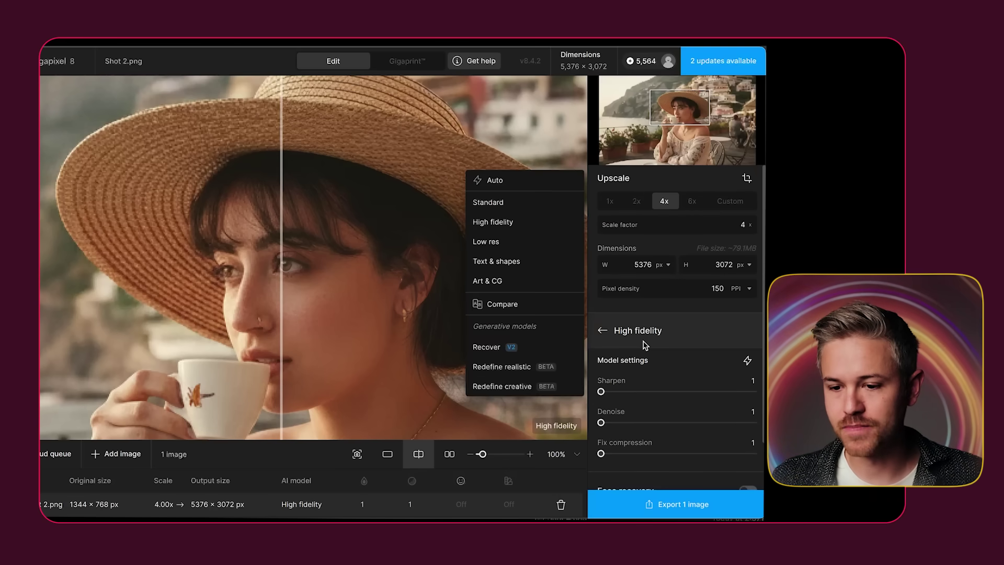
click(657, 204)
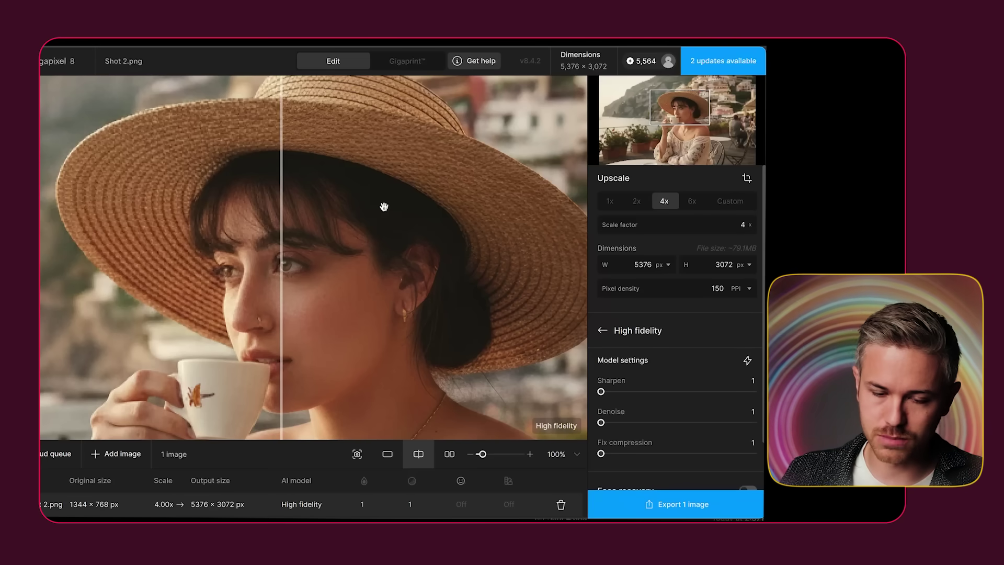
Zoom in on the woman's eyes, show mostly the upscaled side, and pan along the hat brim
scroll(384, 207, up, 5)
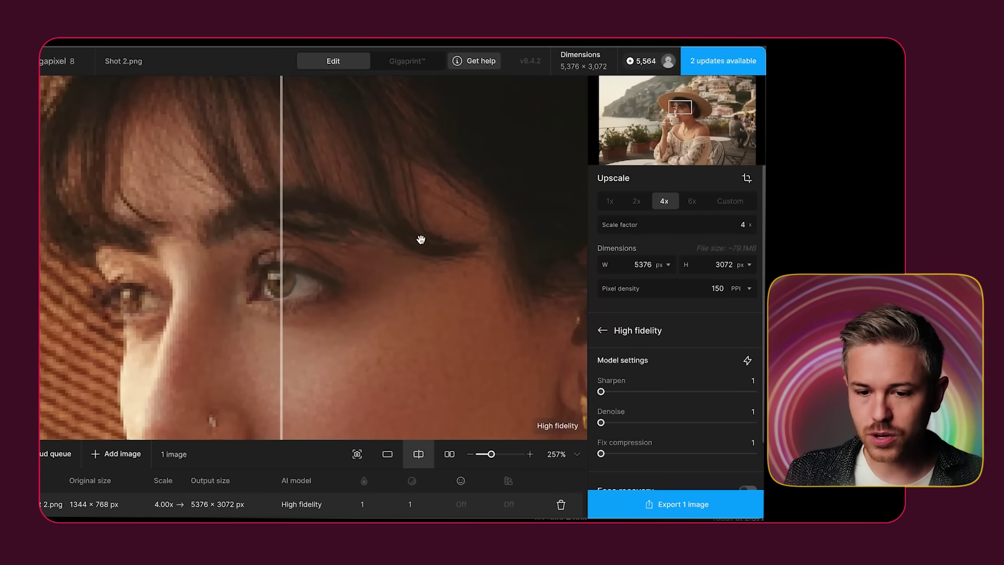
drag(422, 238, 329, 350)
drag(281, 294, 94, 299)
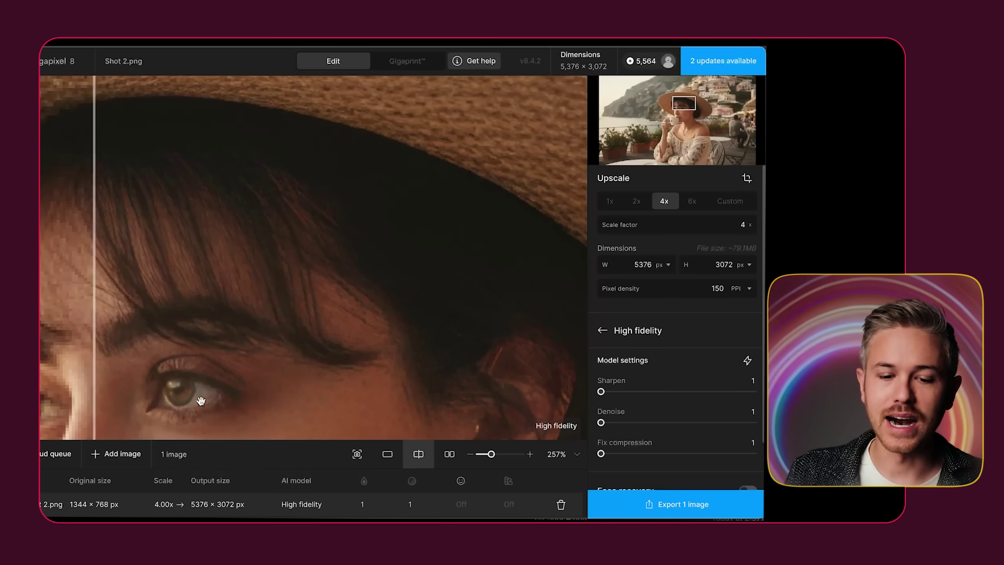
drag(460, 374, 251, 312)
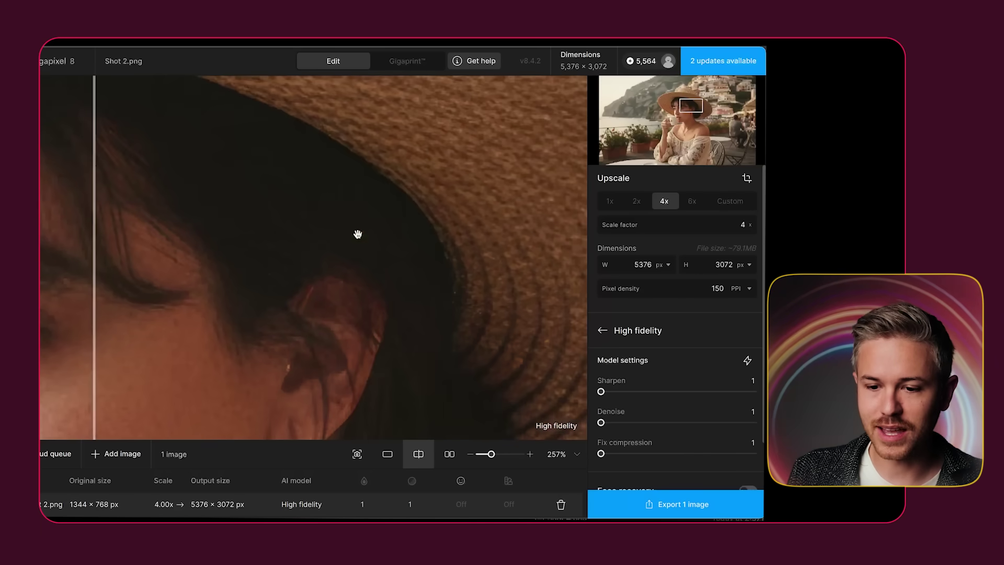
drag(356, 233, 378, 307)
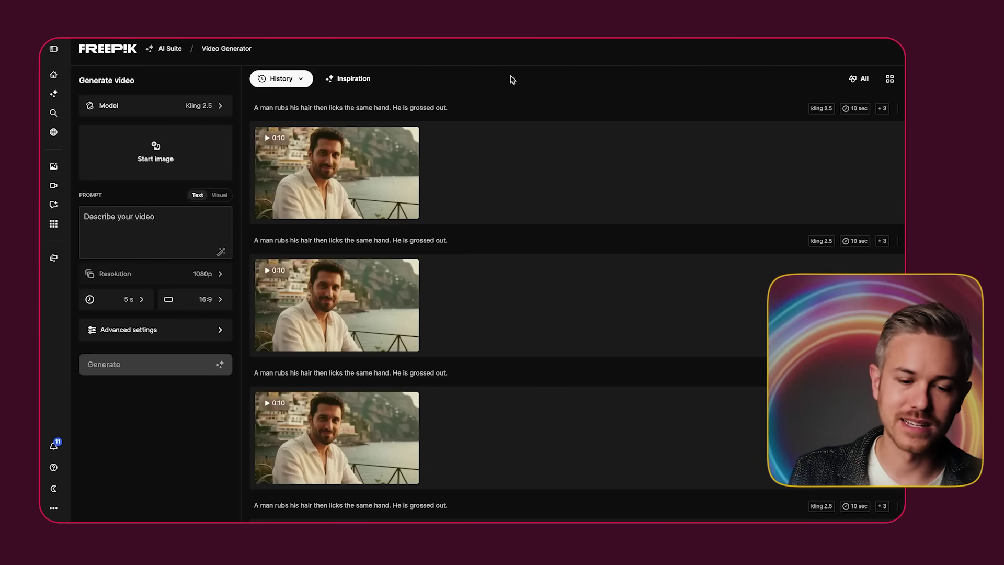
Open Freepik's video generator and paste the prompt about the woman looking confused and grossed out
key(alt+Left)
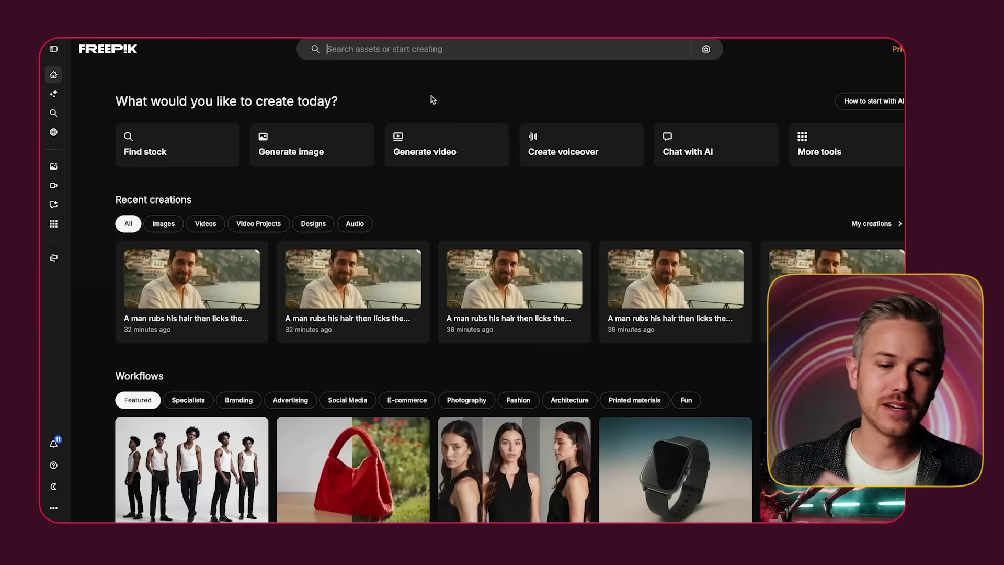
click(441, 147)
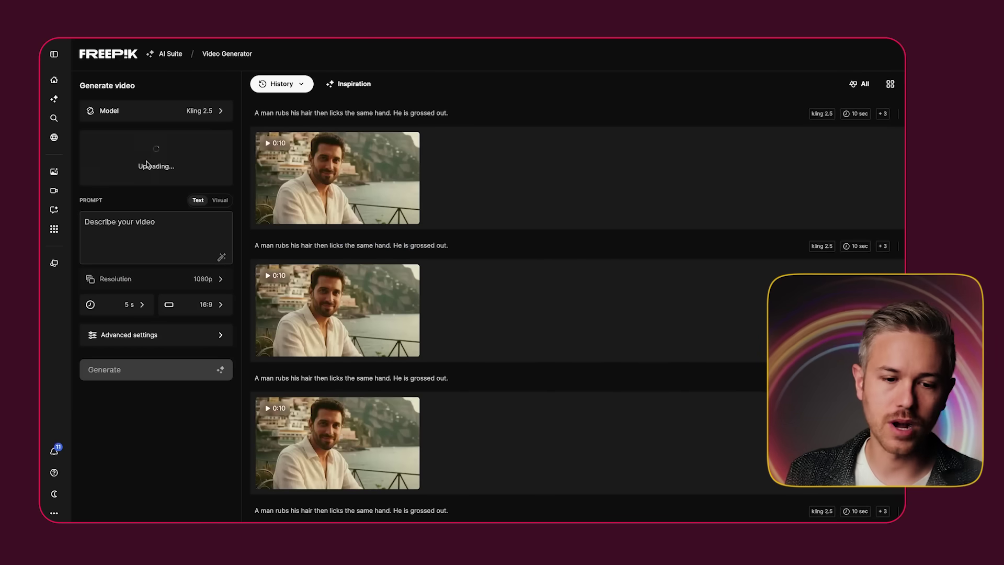
click(156, 222)
text(A woman looks at the camera, confused and grossed out, looking around, looking back at the camera,)
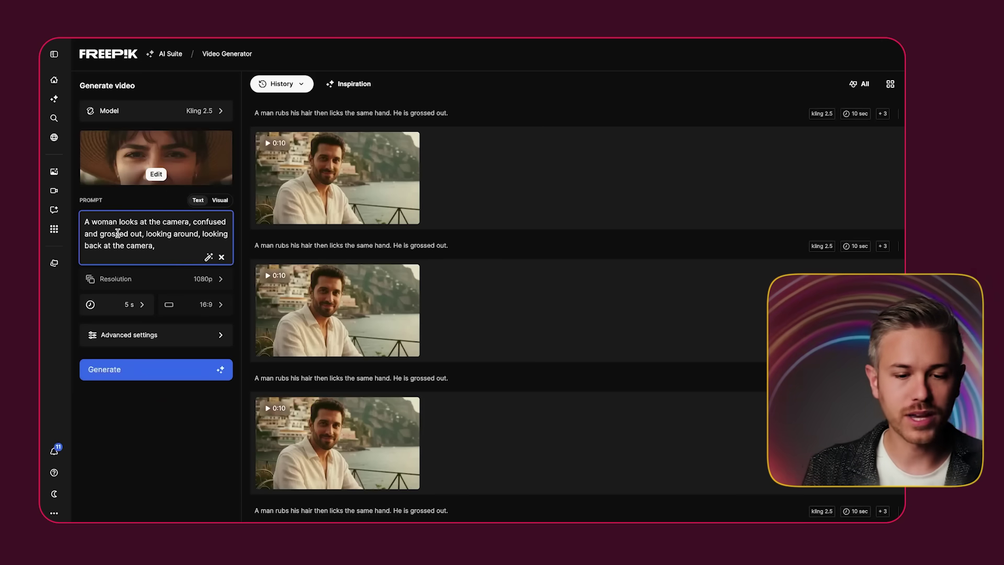
Prefix the prompt with 'handheld camera shake,' and set the video duration to 10 seconds
click(85, 221)
text(handheld camera s)
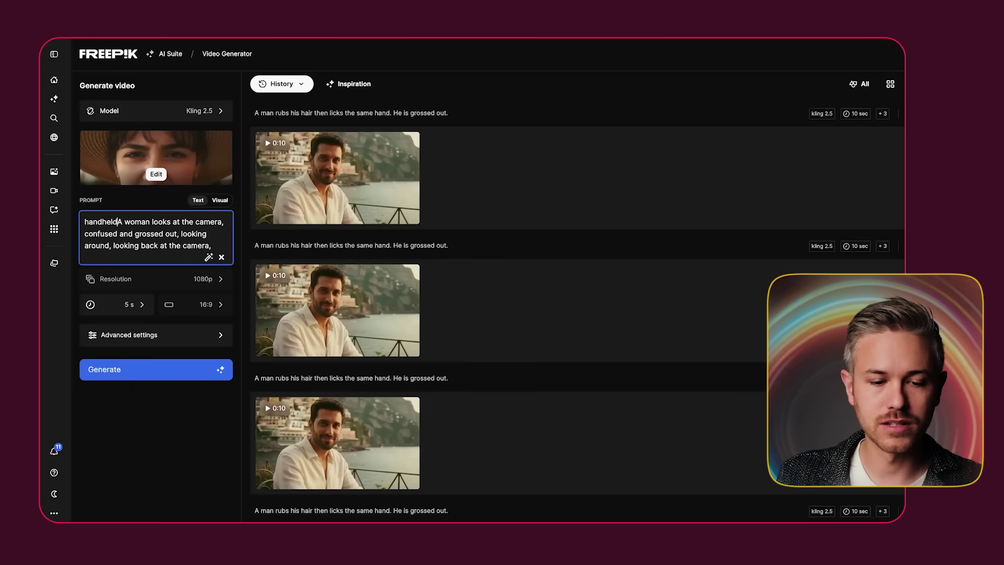
text(hake,)
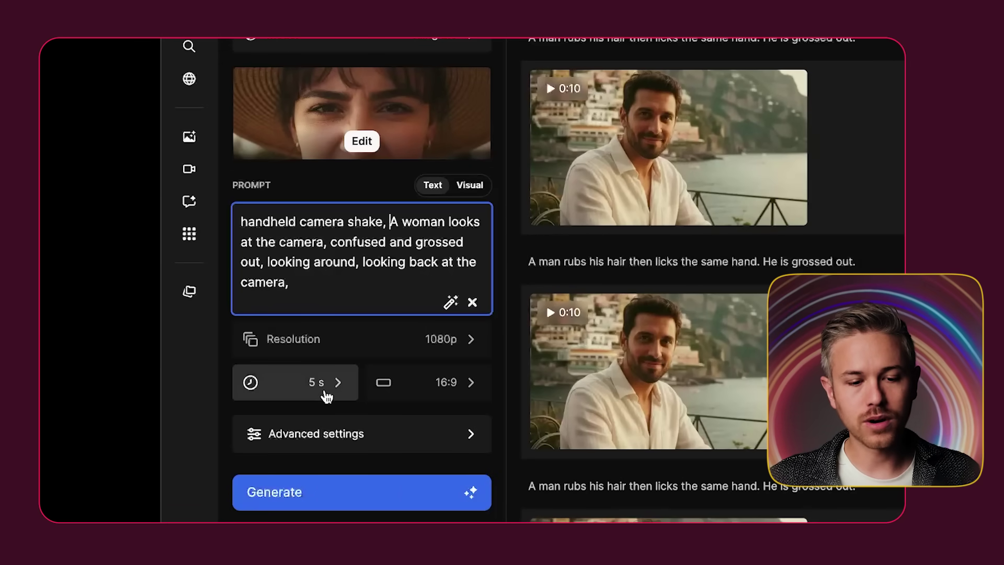
click(325, 393)
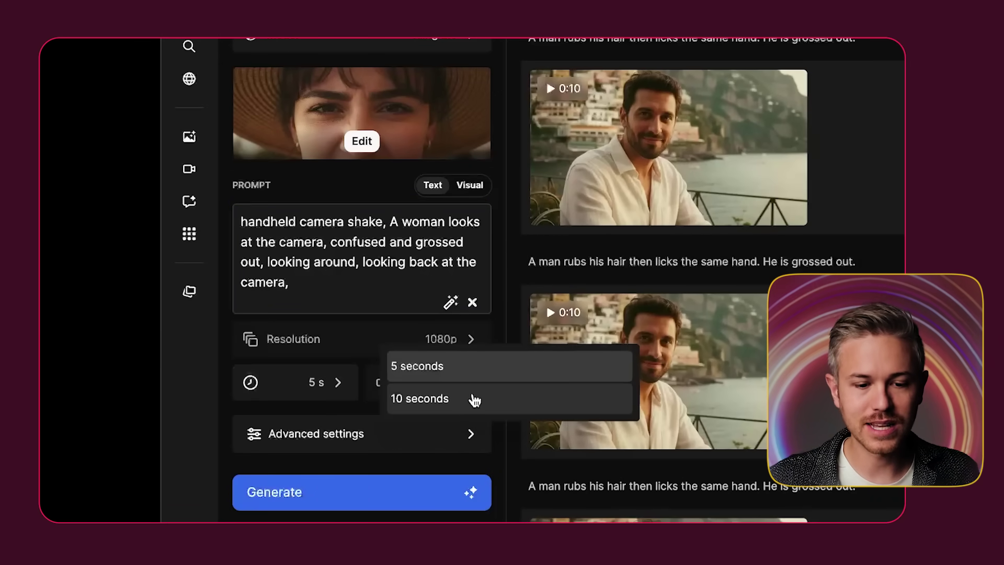
click(473, 397)
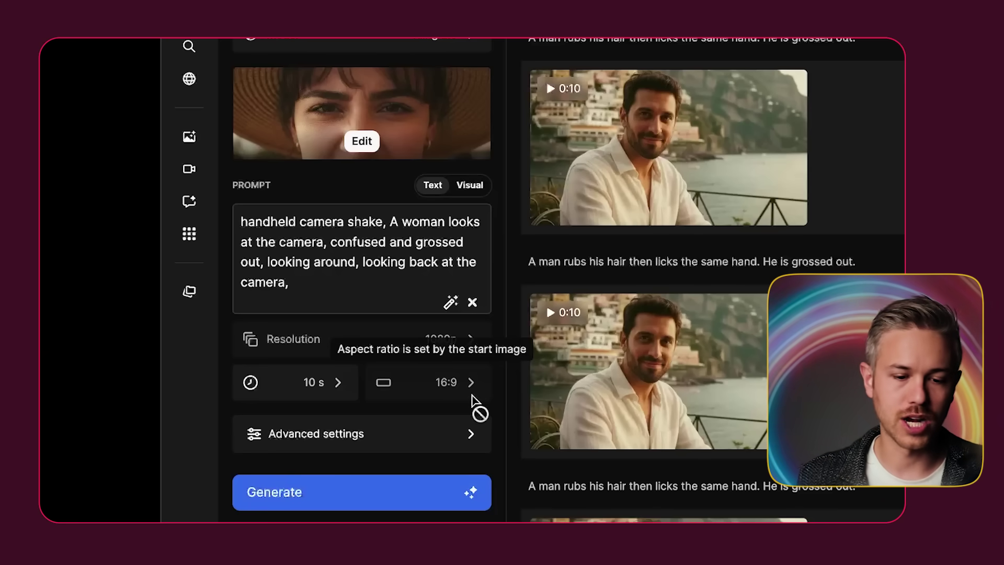
scroll(385, 455, down, 1)
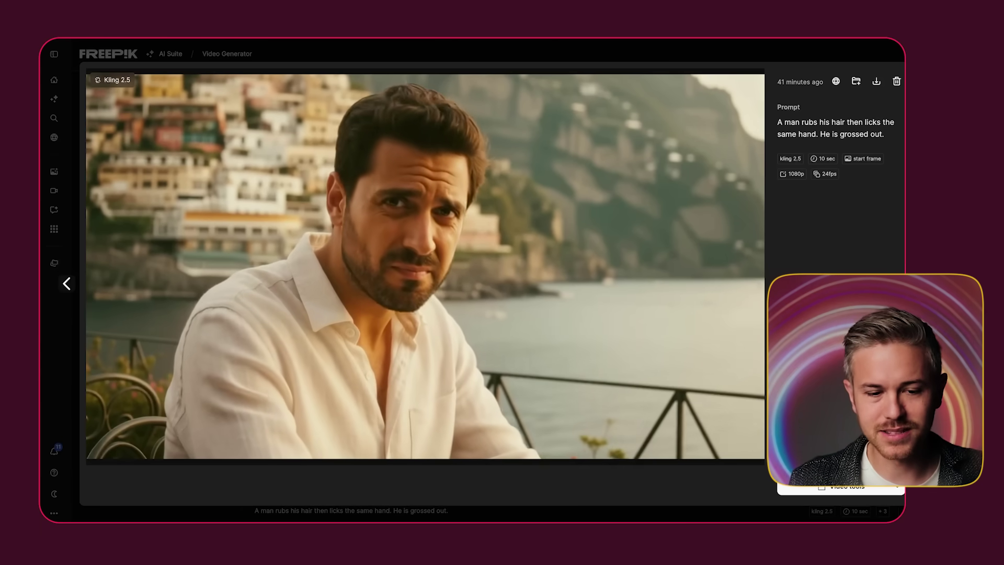
Play the second and then the first generated takes of the grossed-out man from the history
click(77, 344)
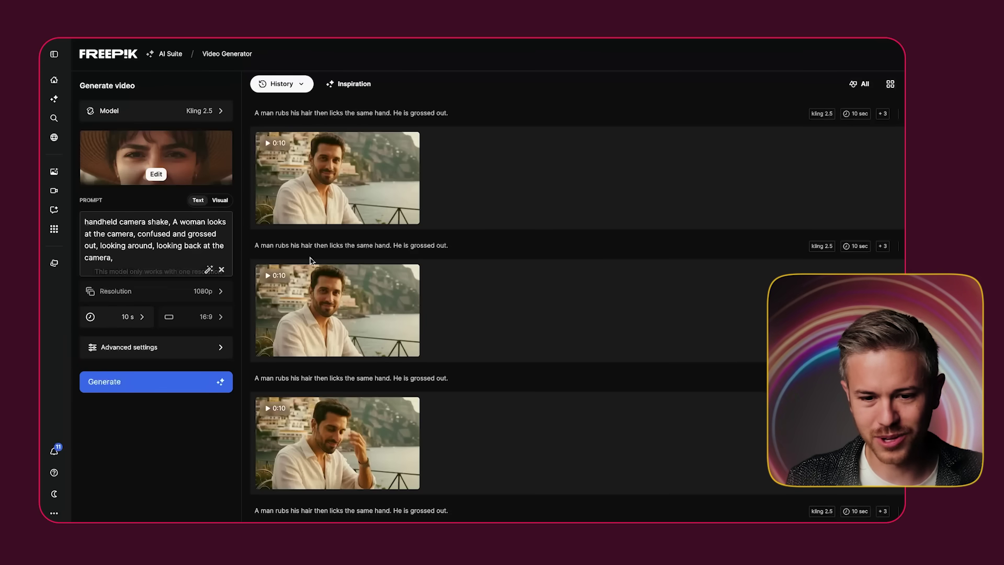
click(368, 304)
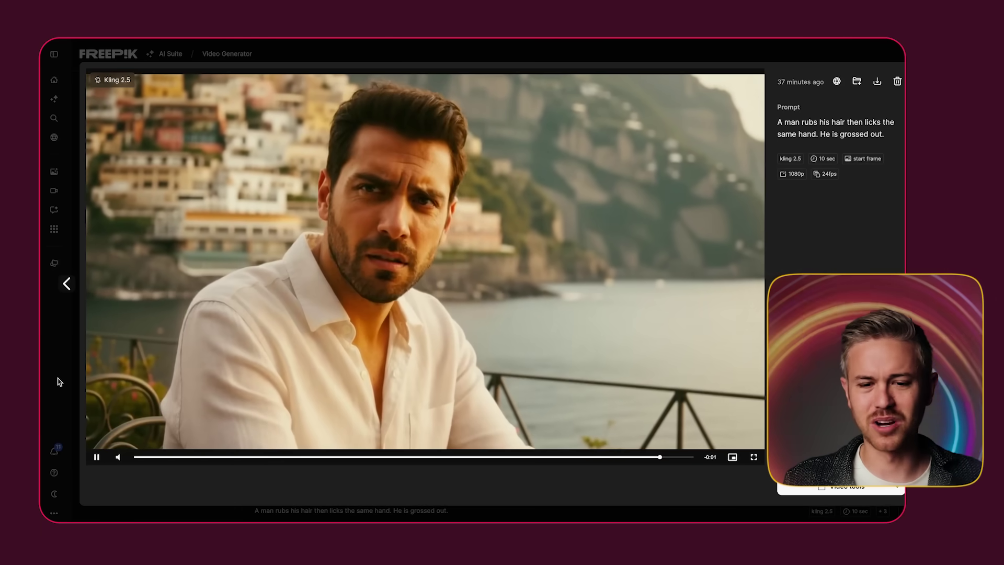
click(59, 382)
click(334, 172)
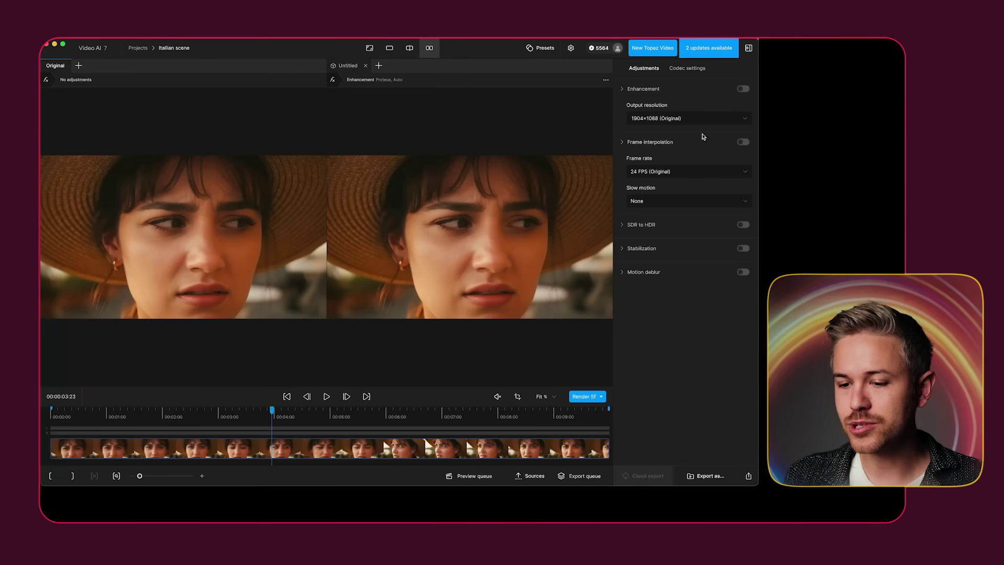
Set the output to 3840×2160 (4K) and lower Proteus Recover detail from 20 to 0
click(712, 120)
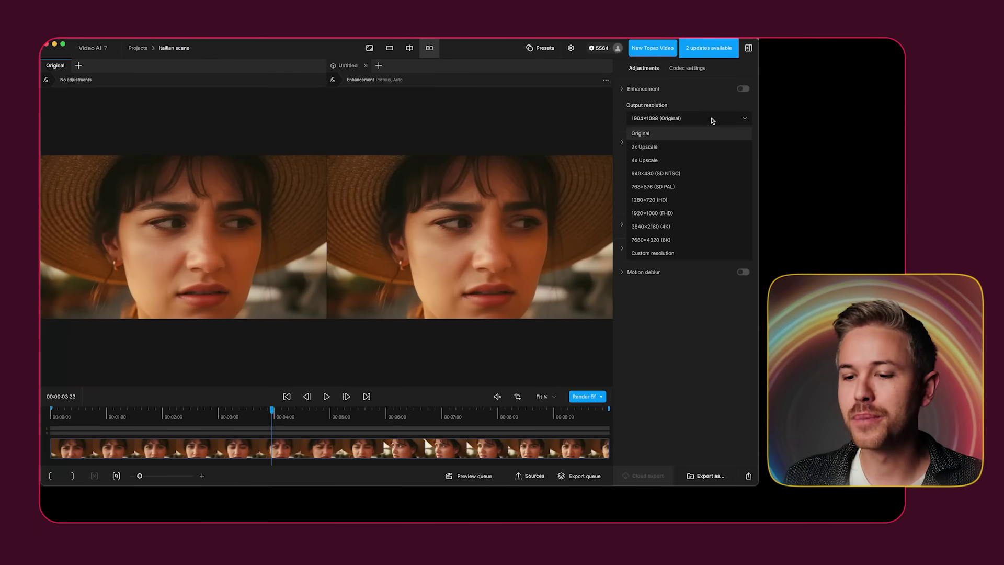
click(692, 228)
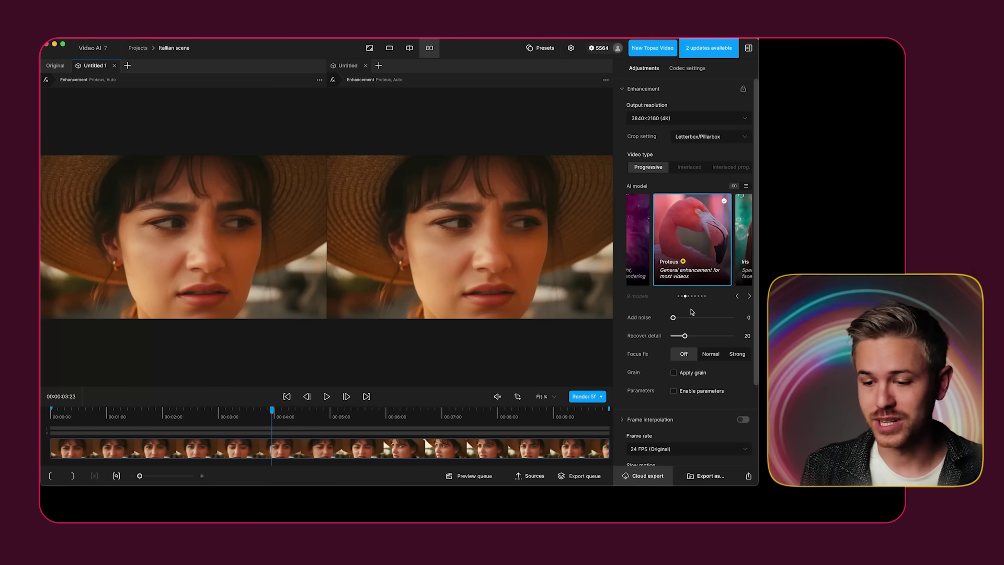
drag(684, 336, 672, 336)
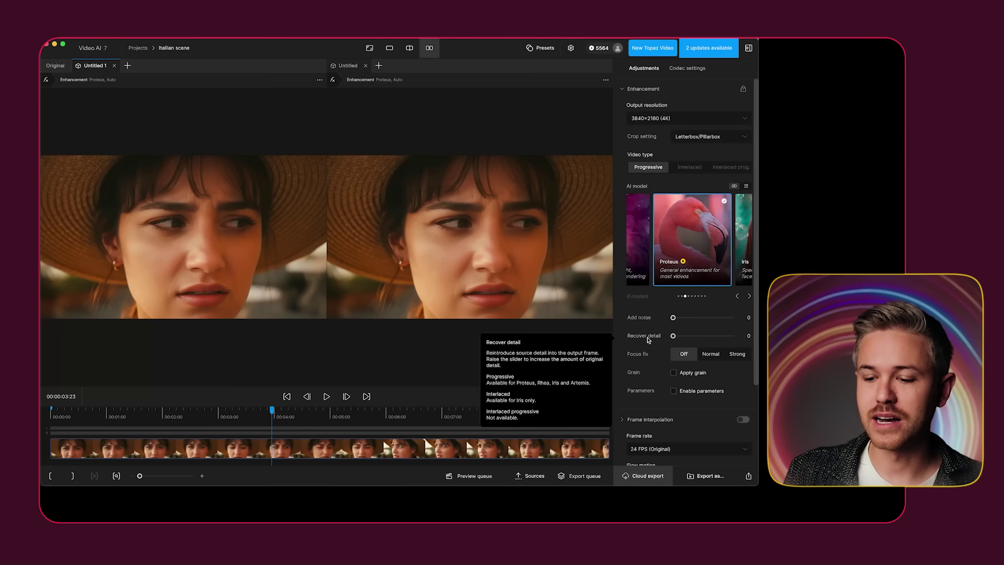
scroll(654, 366, down, 3)
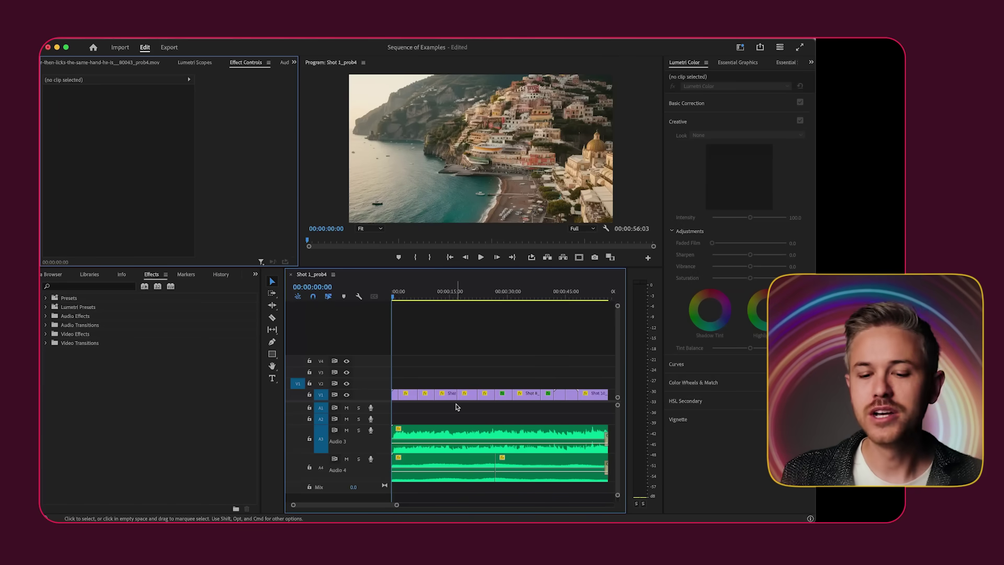
Check the Brahms violin music and ocean waves clips, deselect them, then target V2 instead of V1
click(444, 434)
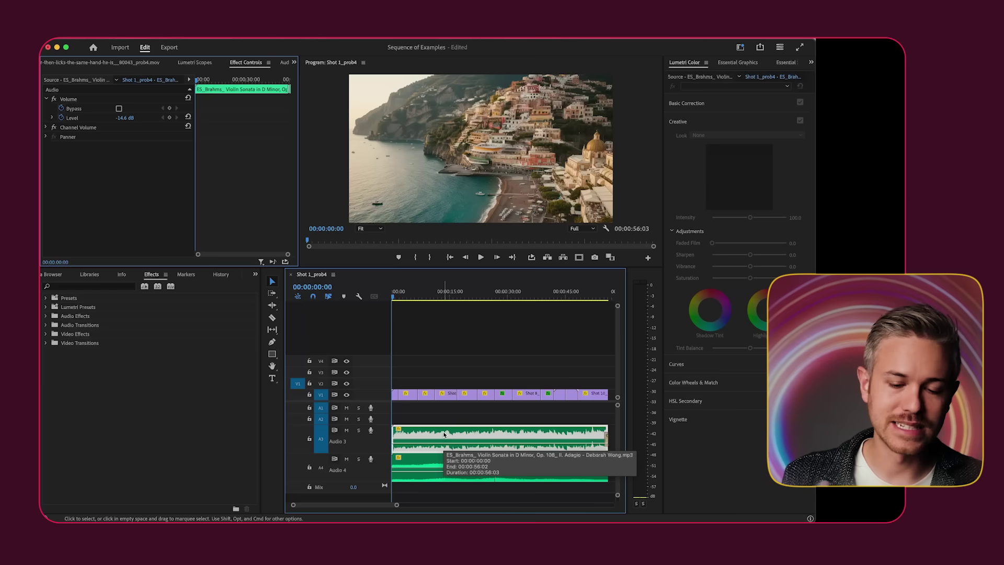
click(421, 463)
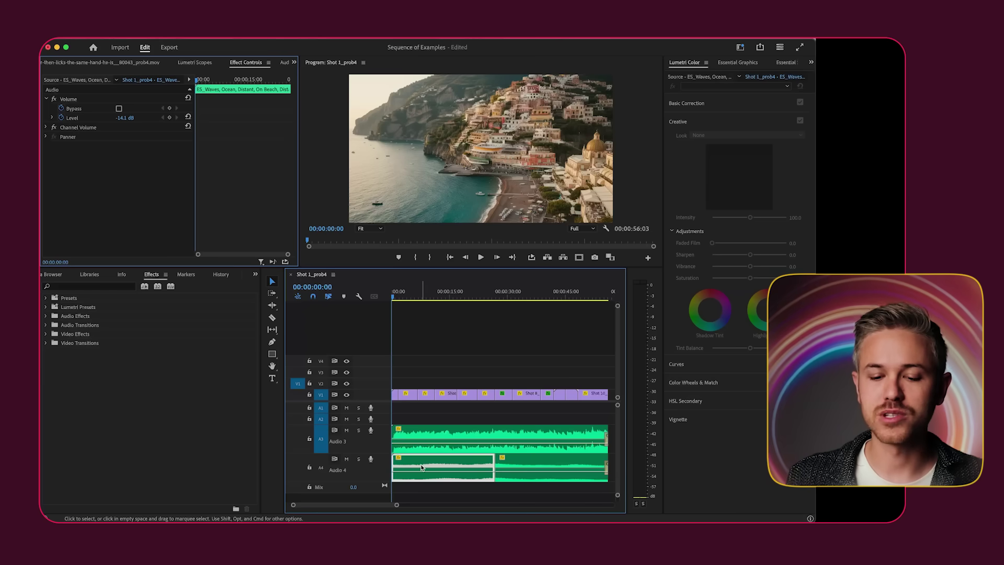
click(414, 378)
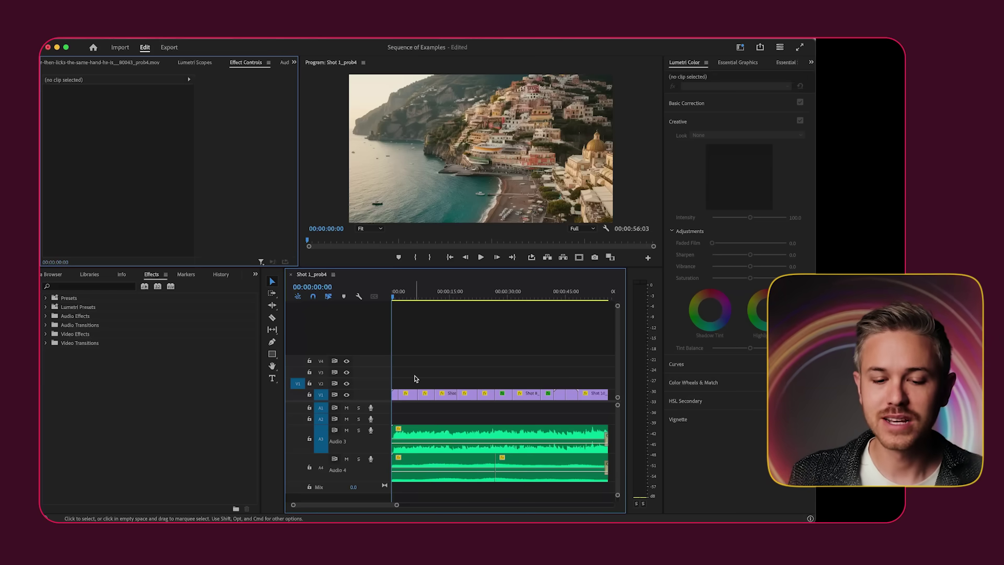
click(325, 384)
click(322, 395)
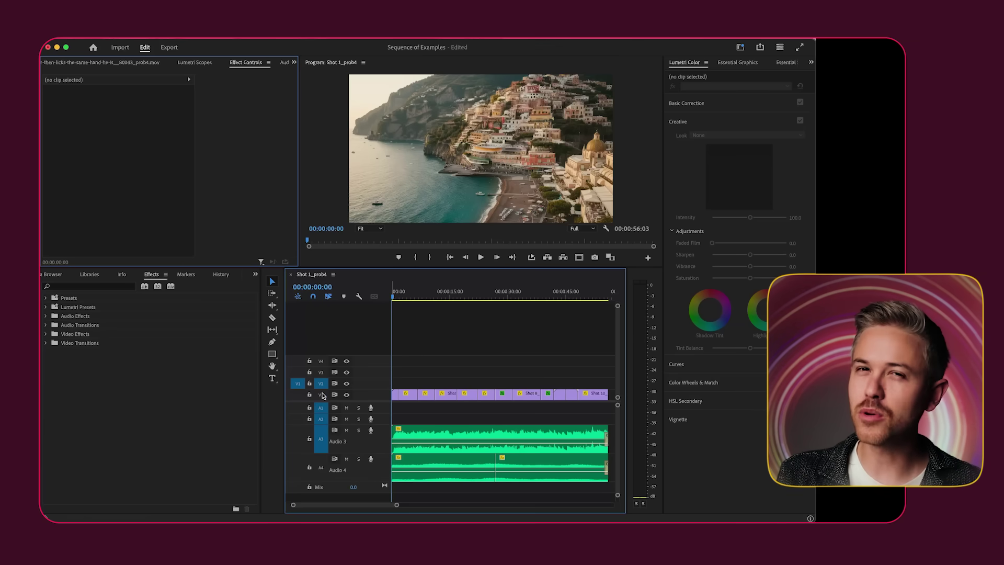
Paste 07 Film Grain clips along V2, enlarge the Program Monitor, and preview the grain
key(super+v)
click(406, 387)
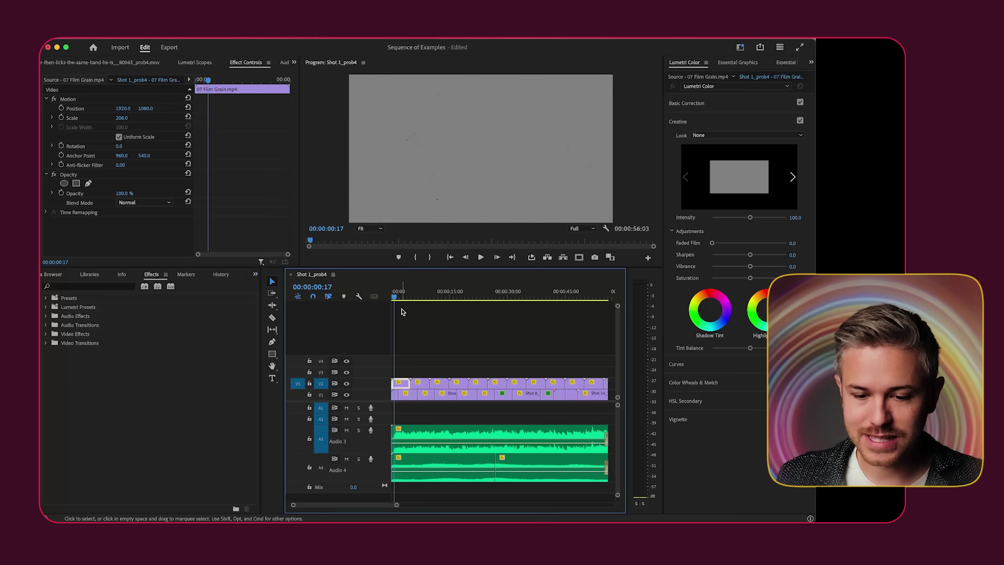
drag(386, 267, 395, 387)
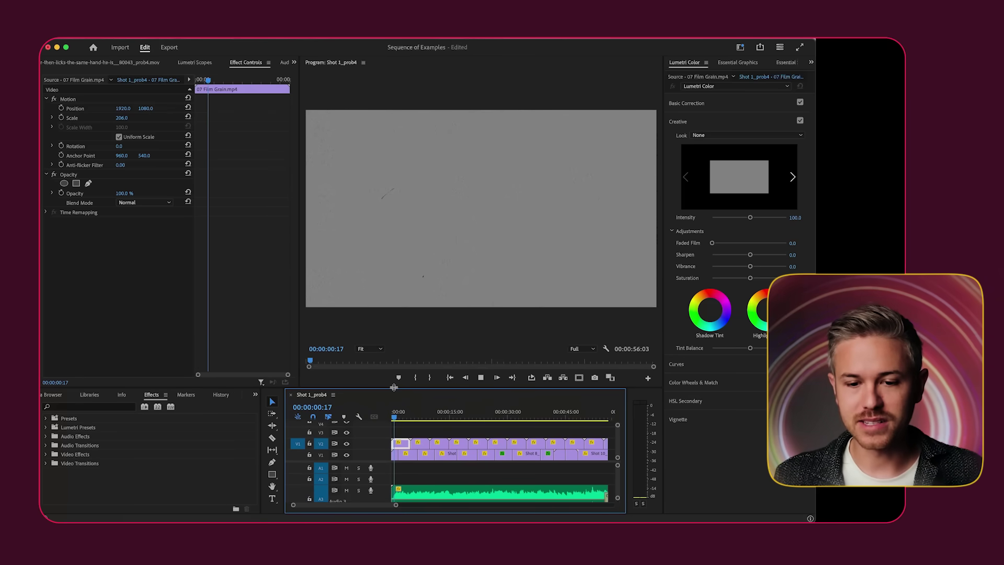
key(space)
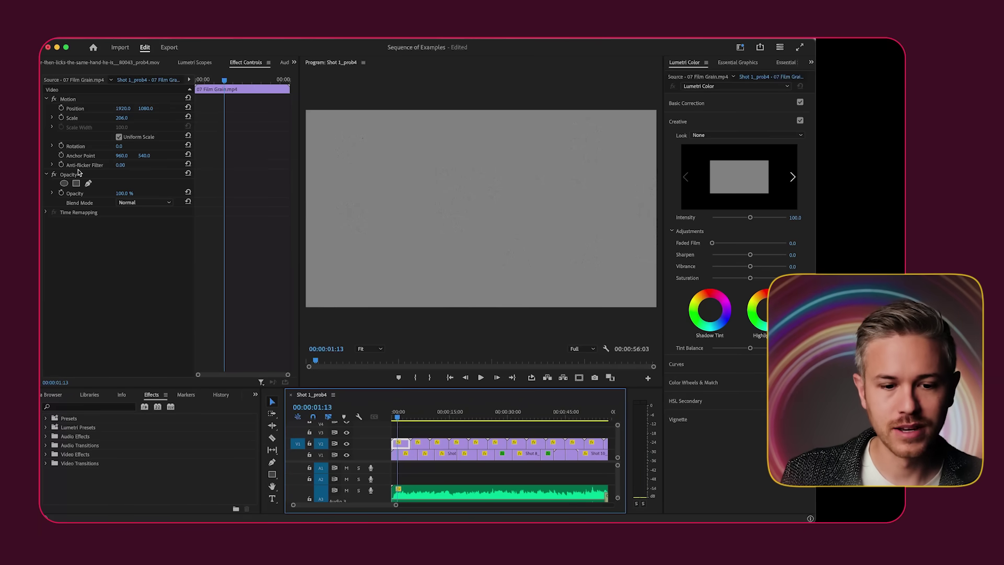
Change the 07 Film Grain clip's Opacity blend mode from Normal to Overlay
click(141, 203)
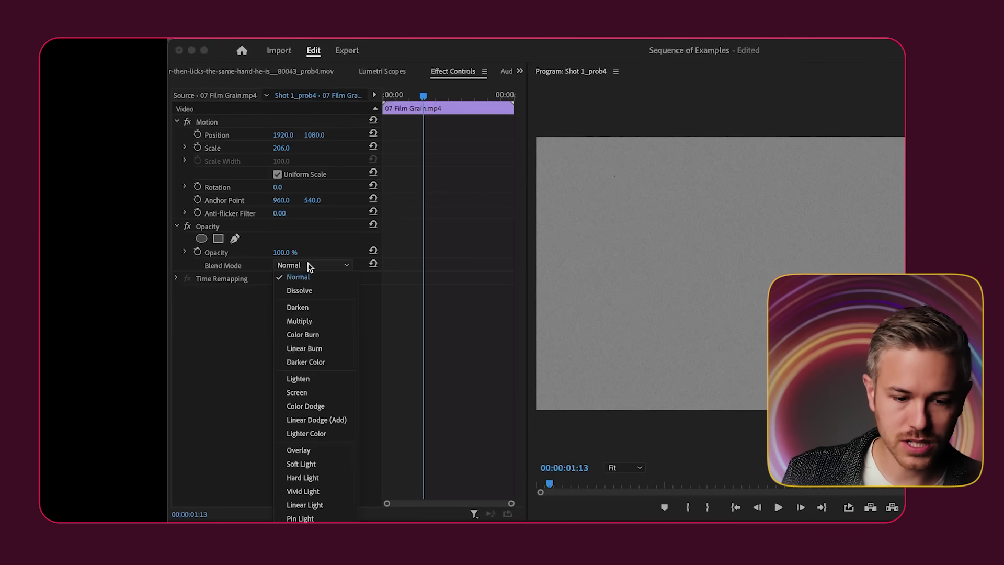
click(327, 451)
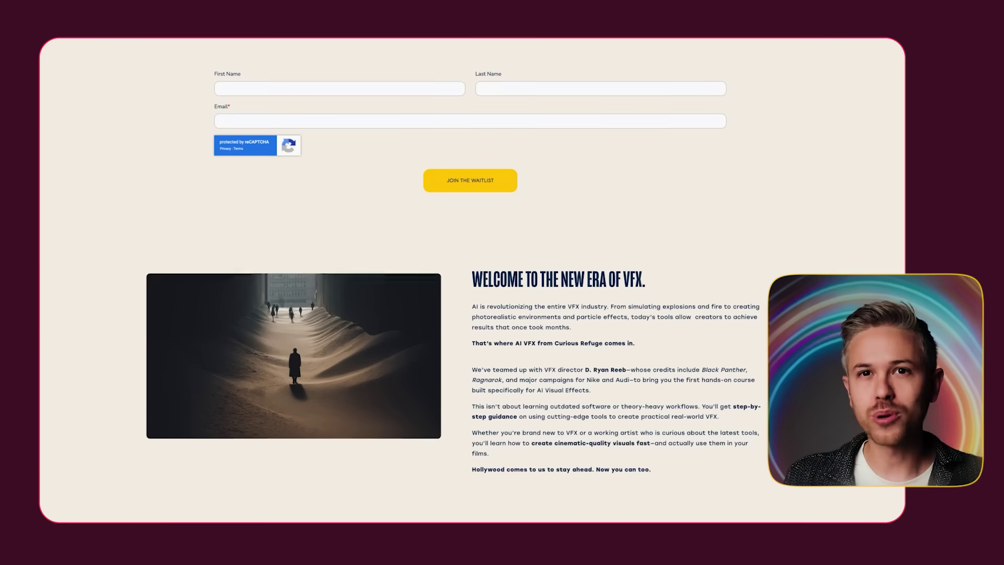
scroll(470, 262, down, 3)
scroll(471, 280, down, 1)
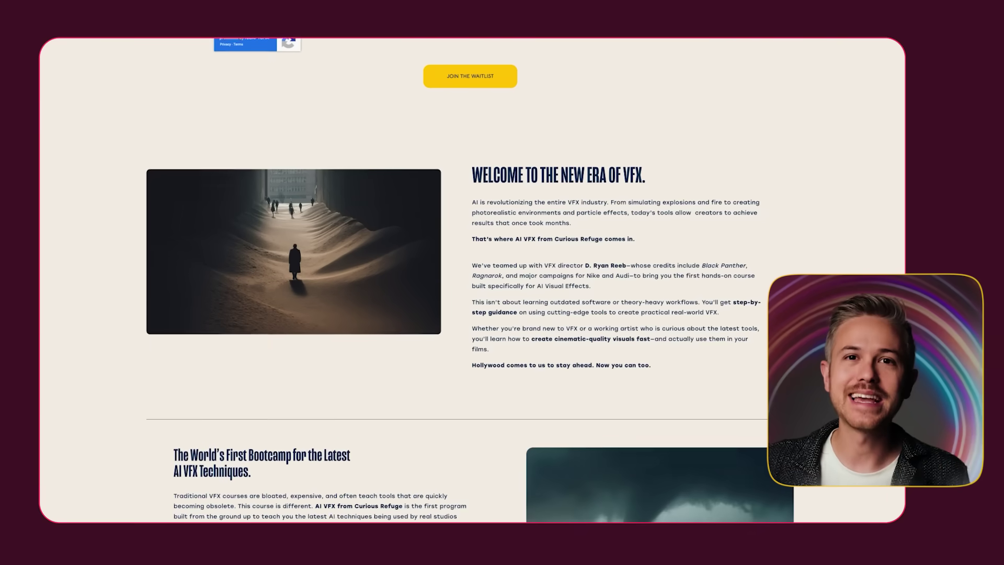
scroll(471, 280, down, 4)
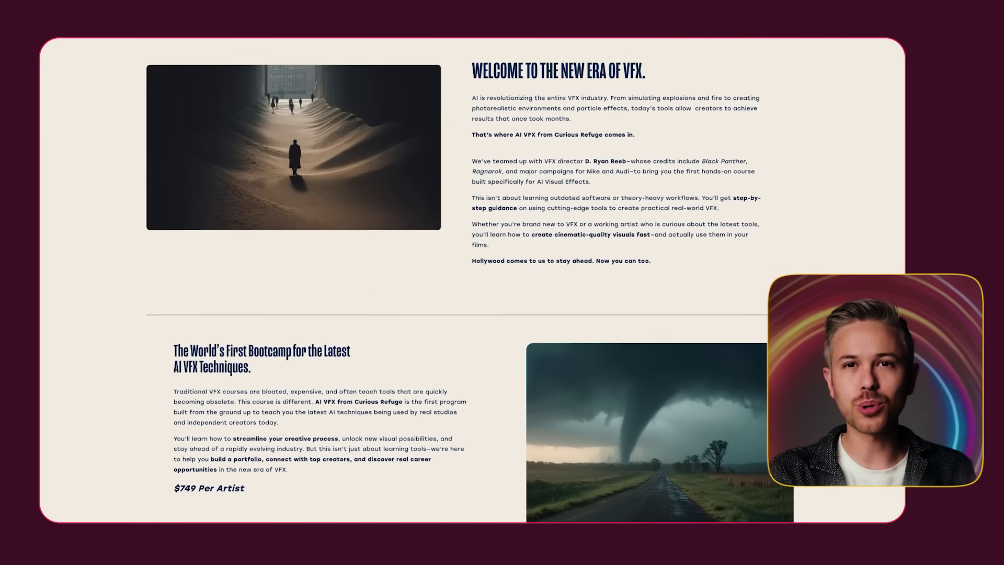
scroll(471, 280, down, 4)
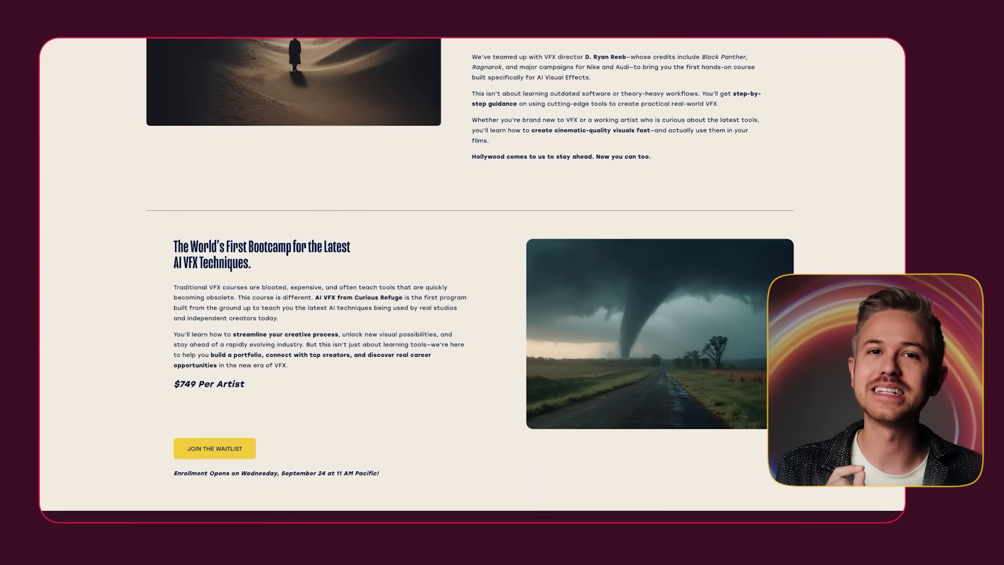
scroll(471, 280, down, 4)
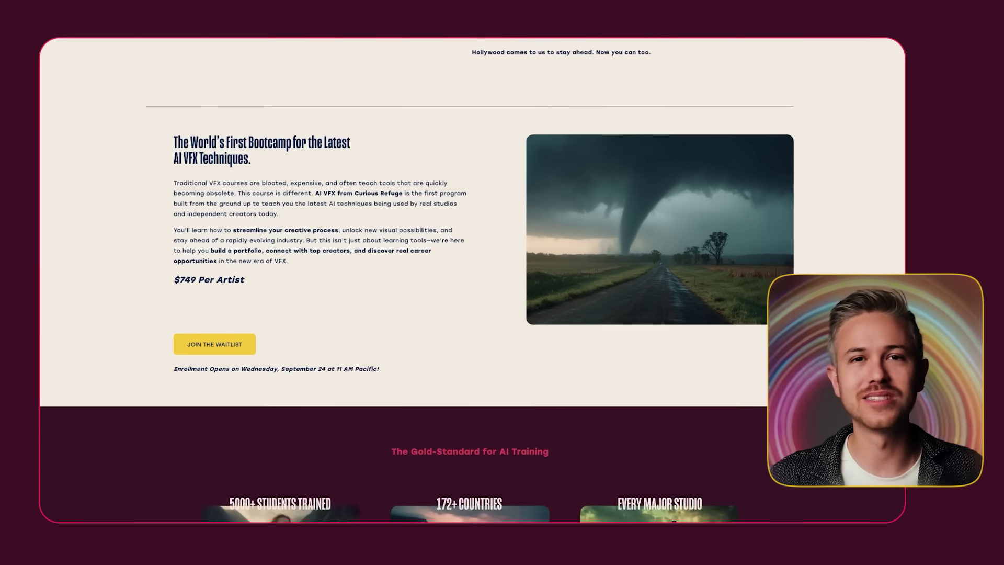